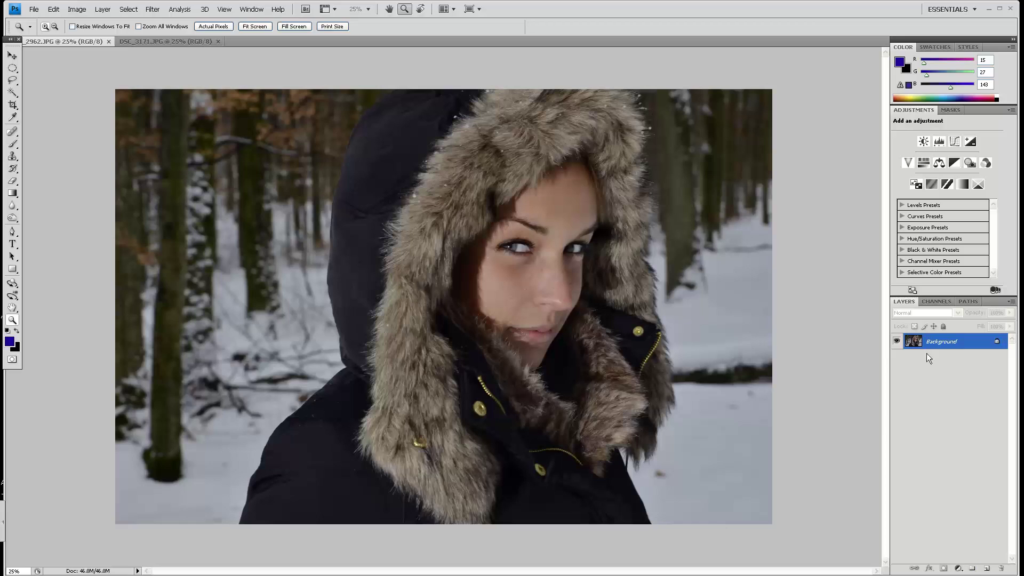
Duplicate the winter photo's Background layer into a Background copy.
right_click(932, 340)
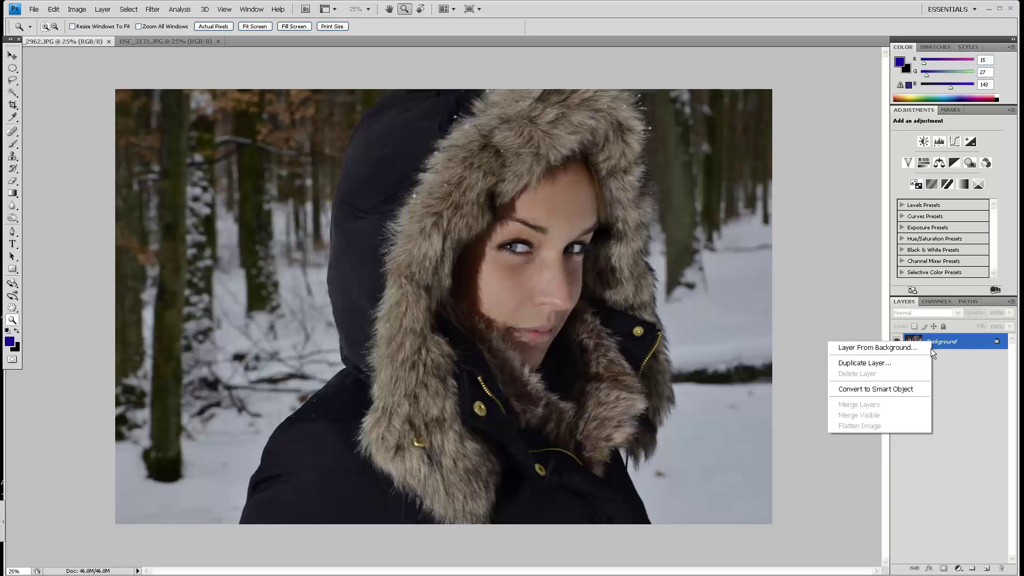
left_click(900, 363)
left_click(603, 197)
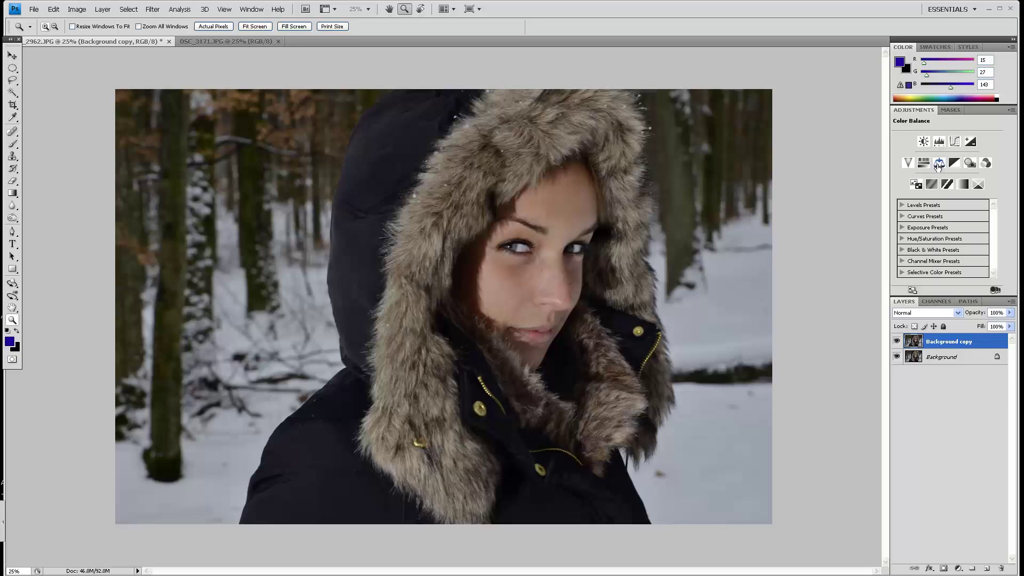
Add a Color Balance layer and set shadows to Cyan/Red -20, Magenta/Green +9, Yellow/Blue +16.
left_click(939, 163)
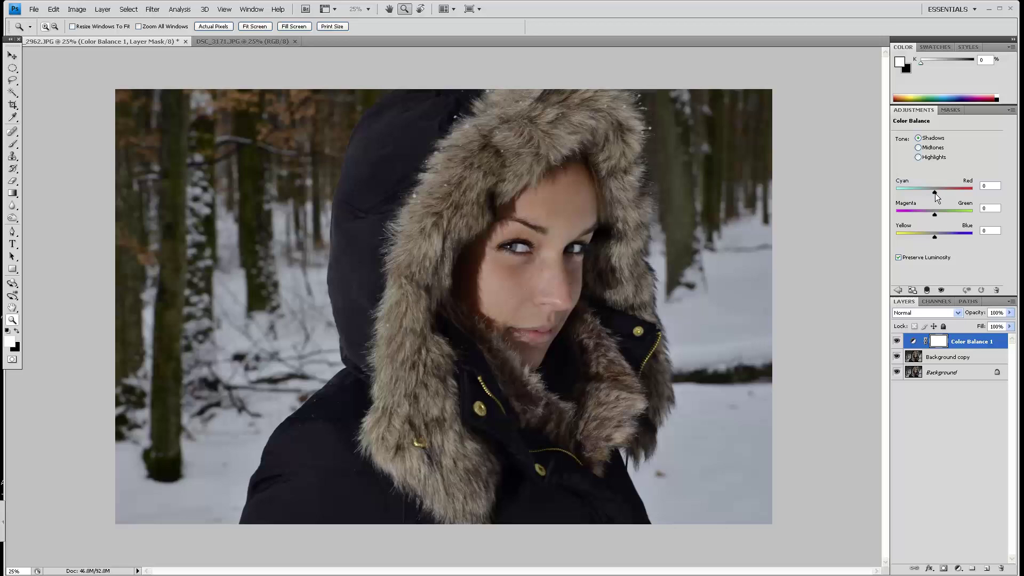
left_click_drag(935, 194, 925, 194)
left_click(933, 213)
left_click_drag(934, 215, 937, 215)
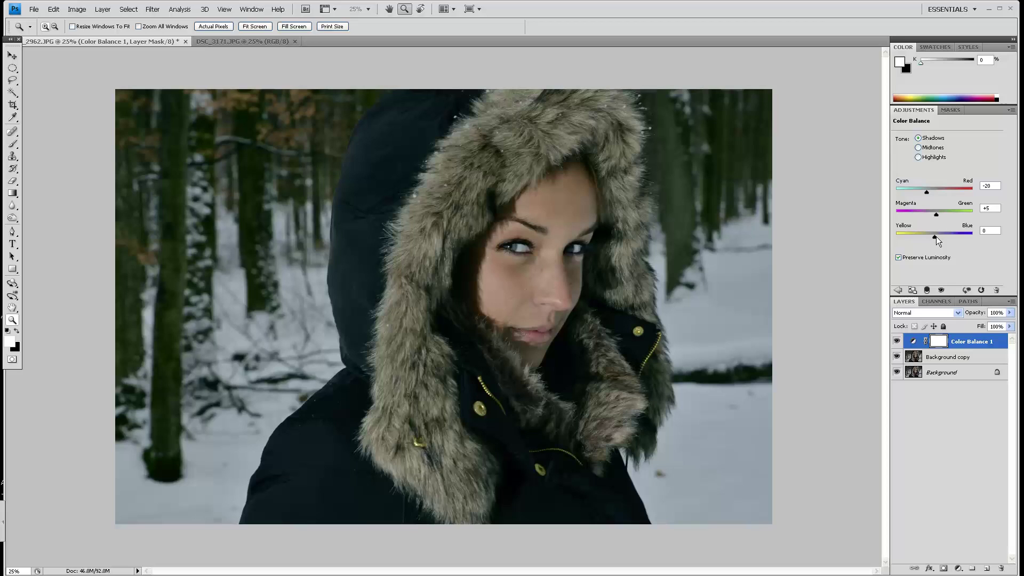
left_click_drag(934, 236, 974, 241)
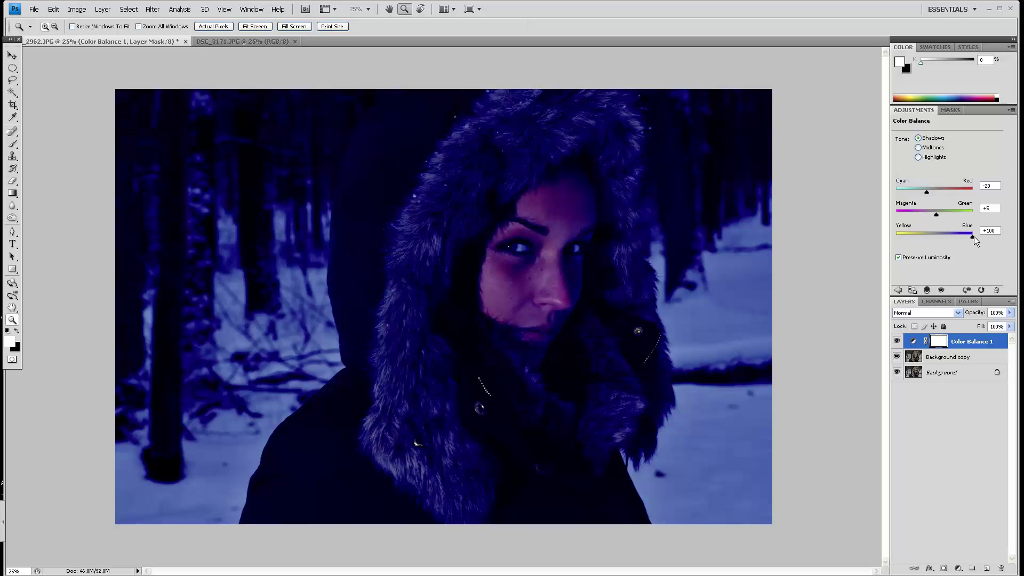
left_click_drag(974, 241, 942, 241)
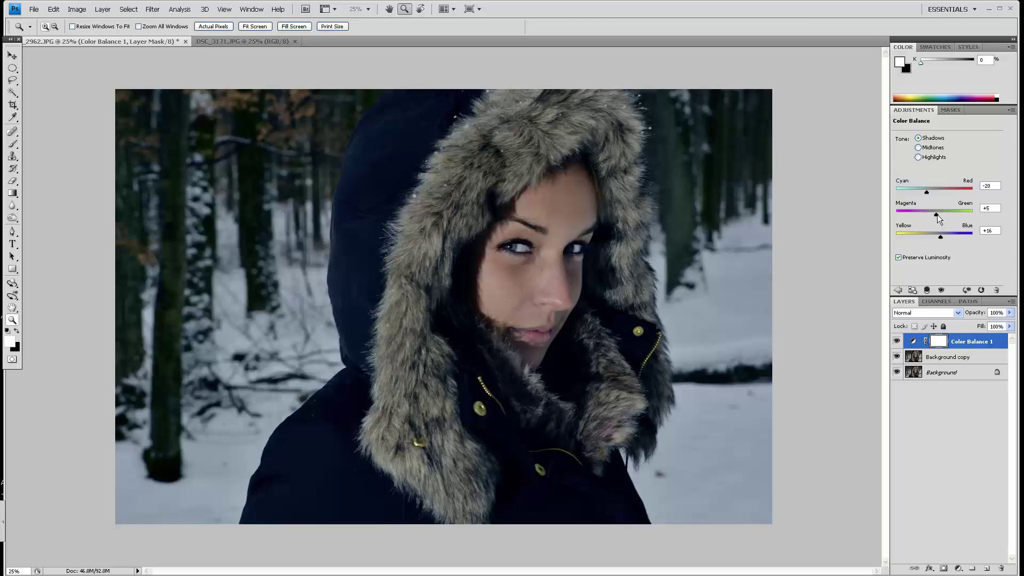
left_click_drag(937, 214, 938, 214)
Cool the highlights: Cyan/Red slightly left, Magenta/Green +10, Yellow/Blue +16.
left_click(918, 157)
left_click_drag(933, 193, 929, 194)
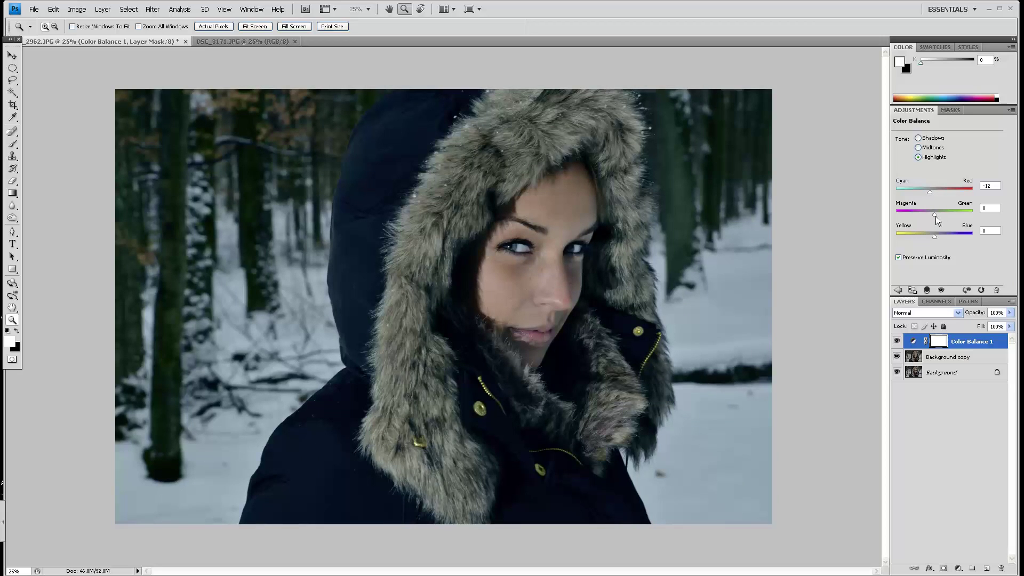
left_click_drag(935, 216, 936, 215)
left_click_drag(935, 237, 940, 237)
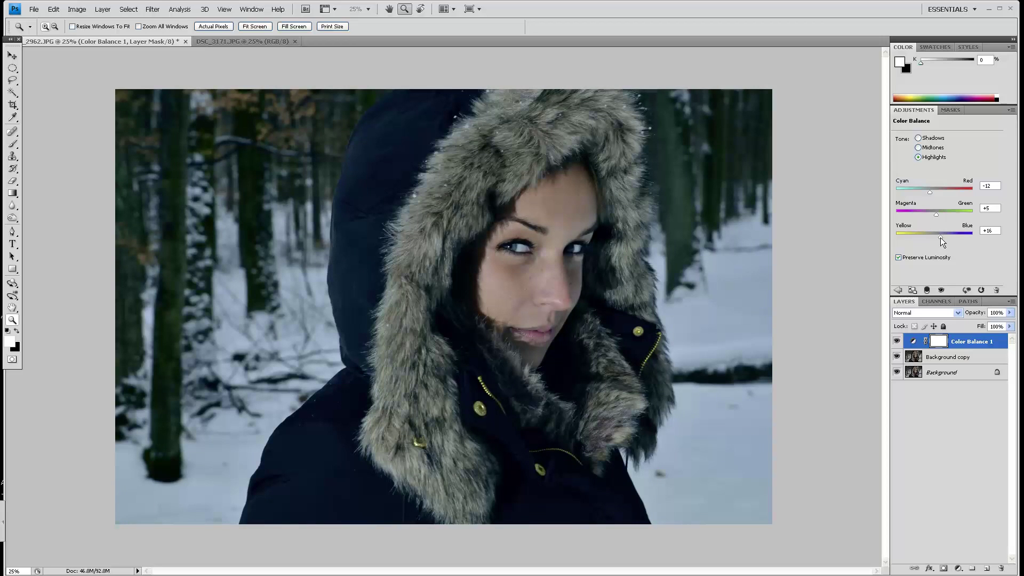
Set the midtones to Cyan/Red -2, Magenta/Green +6, Yellow/Blue +16.
left_click(941, 149)
left_click_drag(935, 193, 936, 215)
left_click_drag(935, 237, 941, 238)
Merge the Color Balance layer down into Background copy.
left_click(993, 231)
right_click(948, 361)
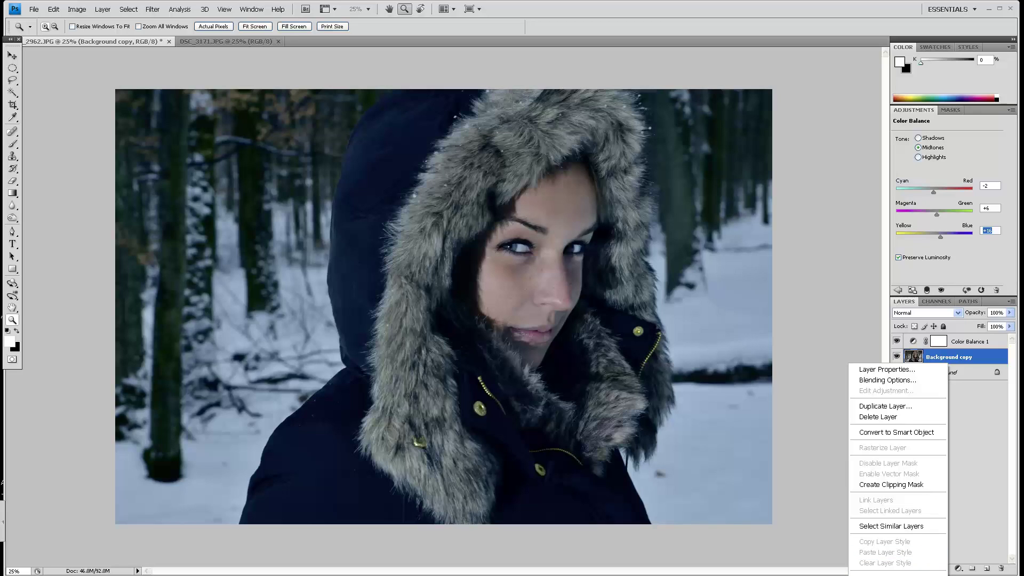
left_click(896, 574)
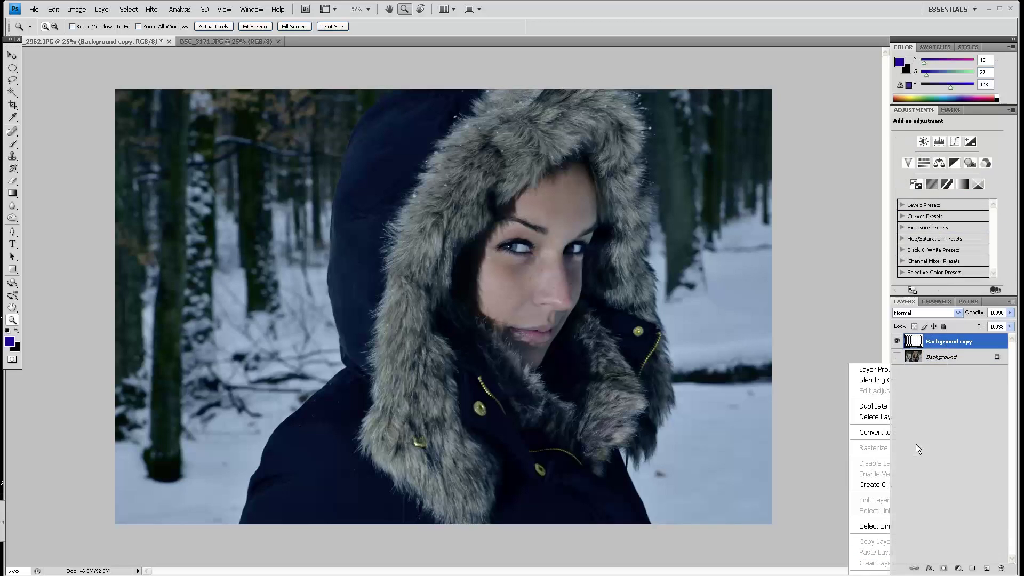
Toggle the graded copy's visibility to compare with the original, then close the winter photo.
left_click(897, 342)
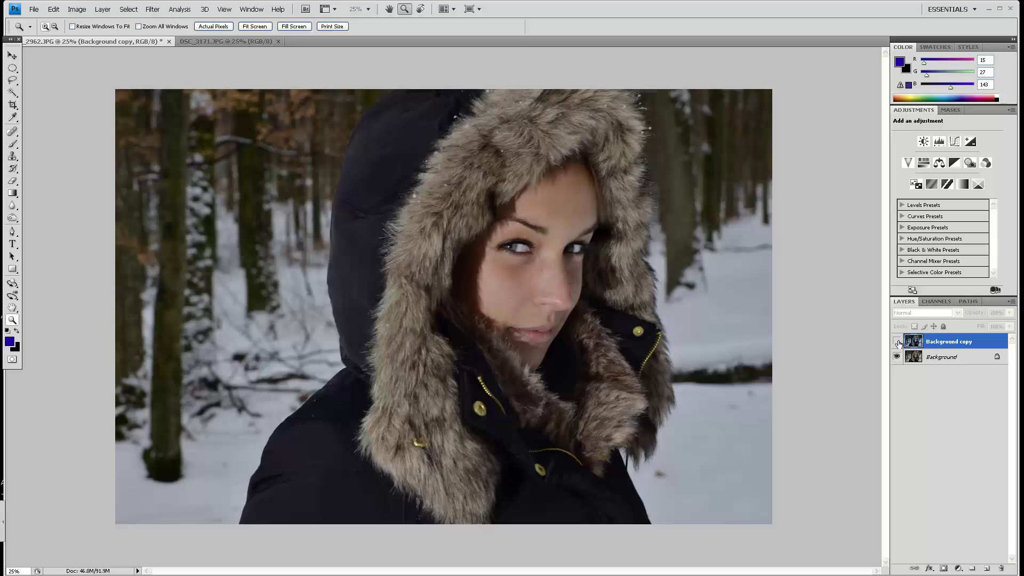
left_click(896, 342)
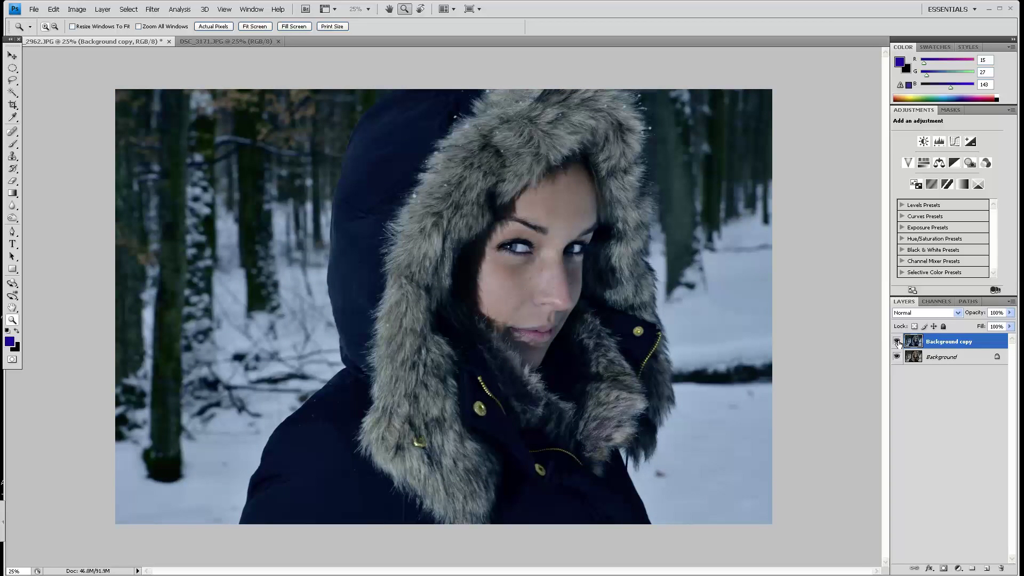
left_click(167, 42)
Discard the winter photo's changes and duplicate the hay-bale portrait's Background layer.
left_click(534, 236)
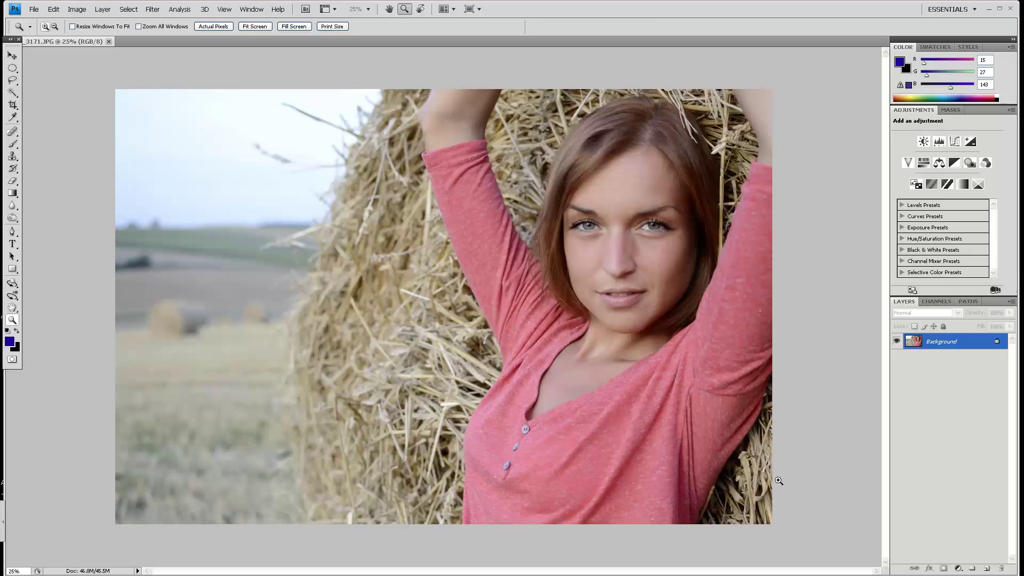
right_click(953, 341)
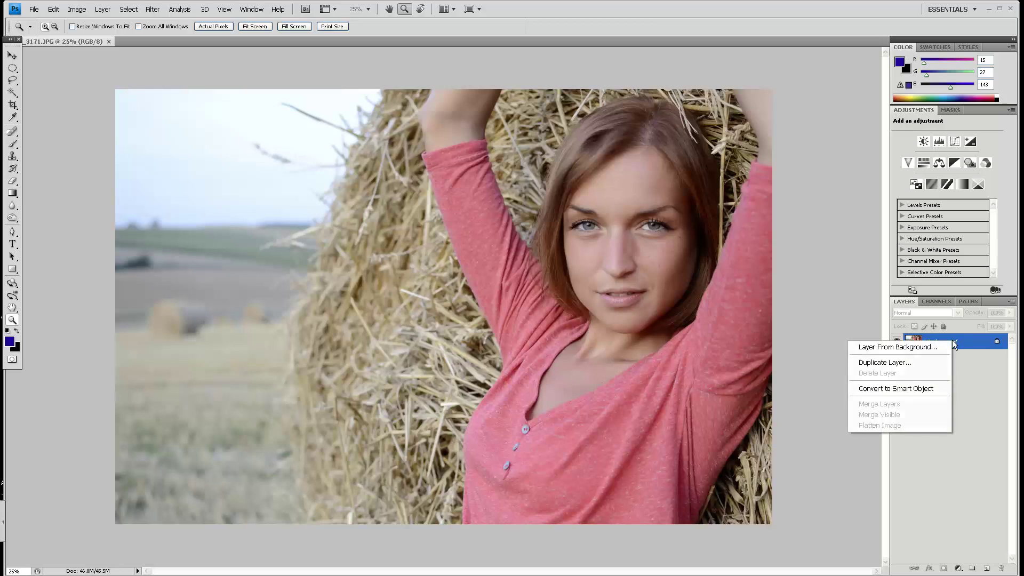
left_click(924, 362)
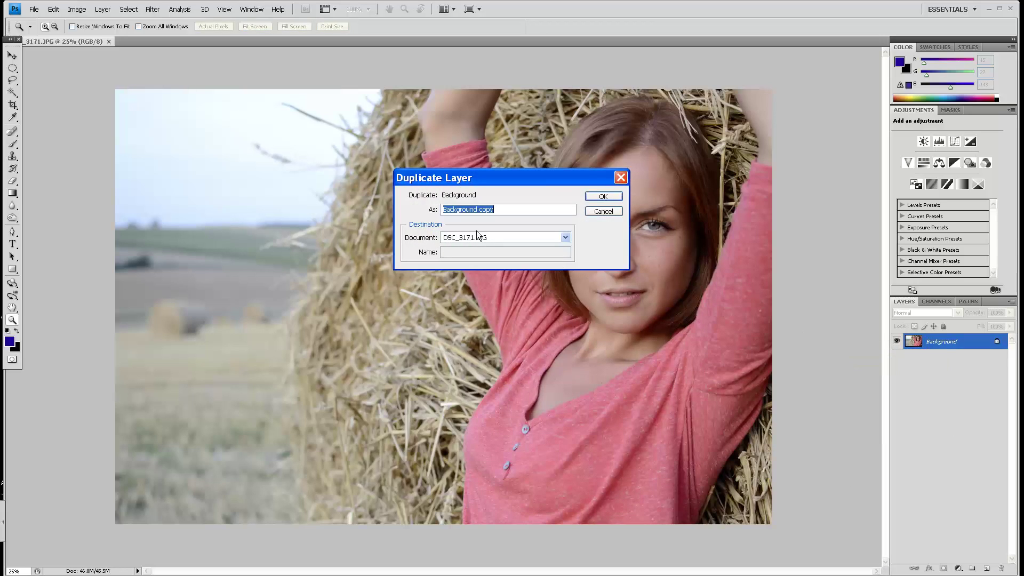
left_click(615, 200)
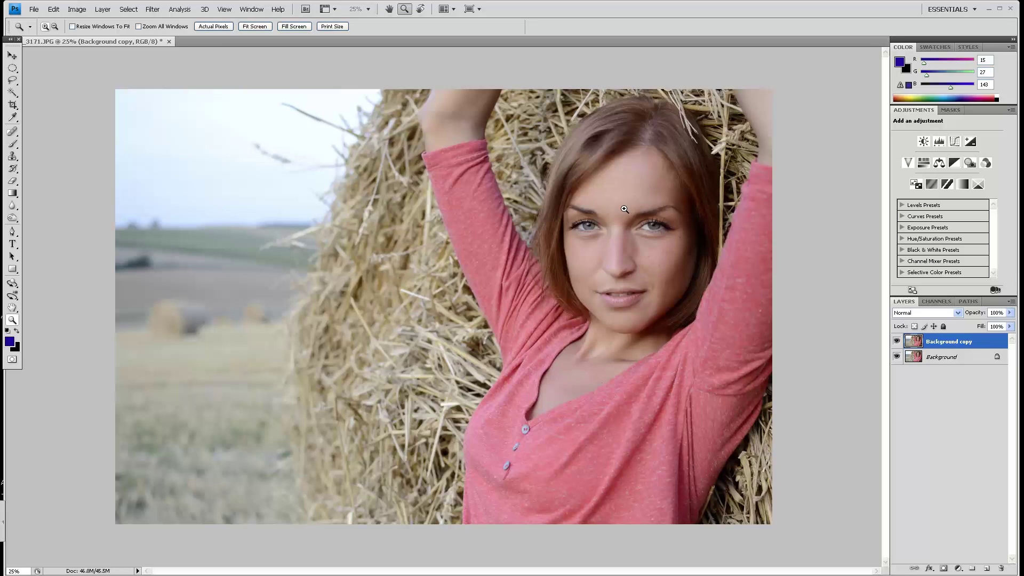
Add a Color Balance layer and warm the shadows to +13, -3, -9.
left_click(939, 162)
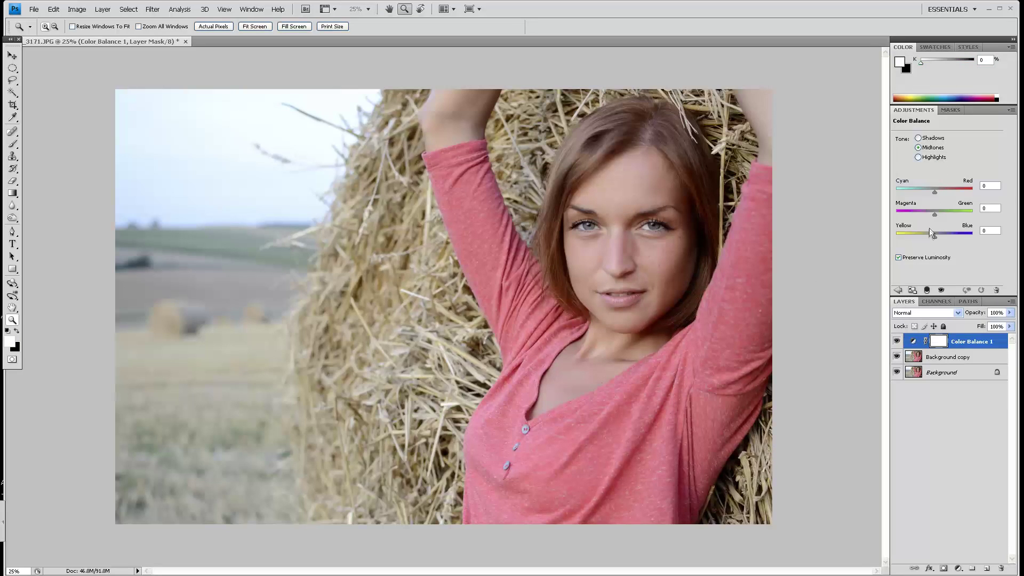
left_click(918, 138)
left_click_drag(935, 192, 933, 218)
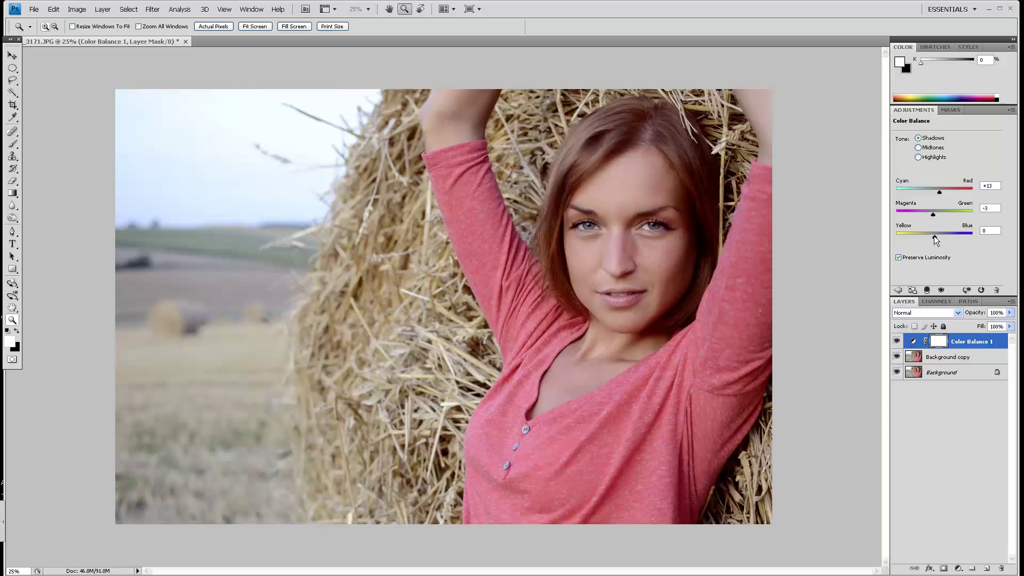
left_click_drag(934, 236, 931, 236)
Warm the highlights by setting Yellow/Blue to -19.
left_click(933, 157)
left_click_drag(931, 238, 927, 239)
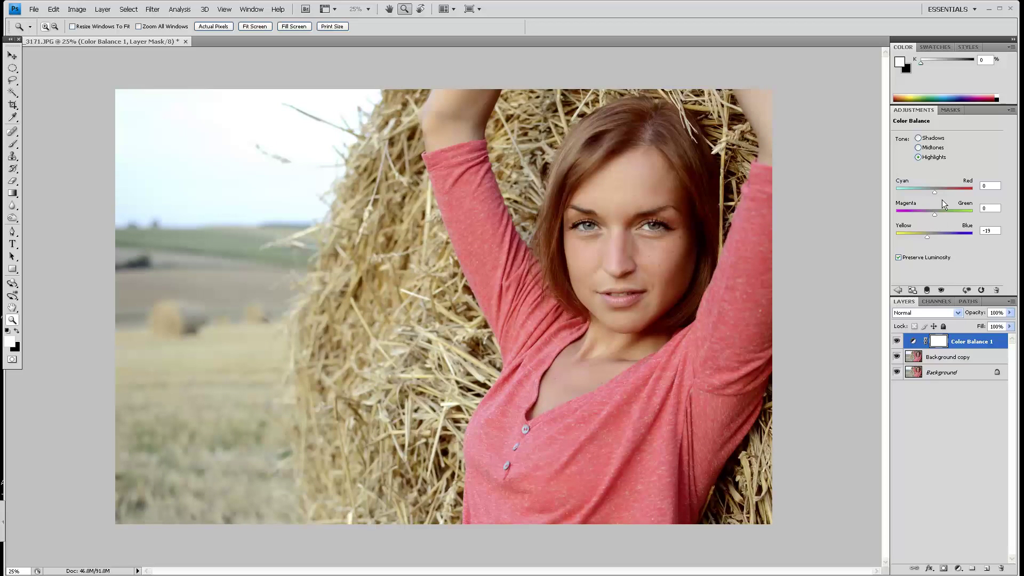
mouse_move(935, 193)
left_mouse_down()
mouse_move(933, 217)
mouse_move(938, 197)
left_mouse_up()
Set the midtones to Cyan/Red +2, Magenta/Green -5, Yellow/Blue -27.
left_click(933, 148)
left_click(935, 214)
left_click_drag(934, 214, 924, 237)
Merge the warm Color Balance layer down into Background copy.
left_click(897, 372)
right_click(940, 359)
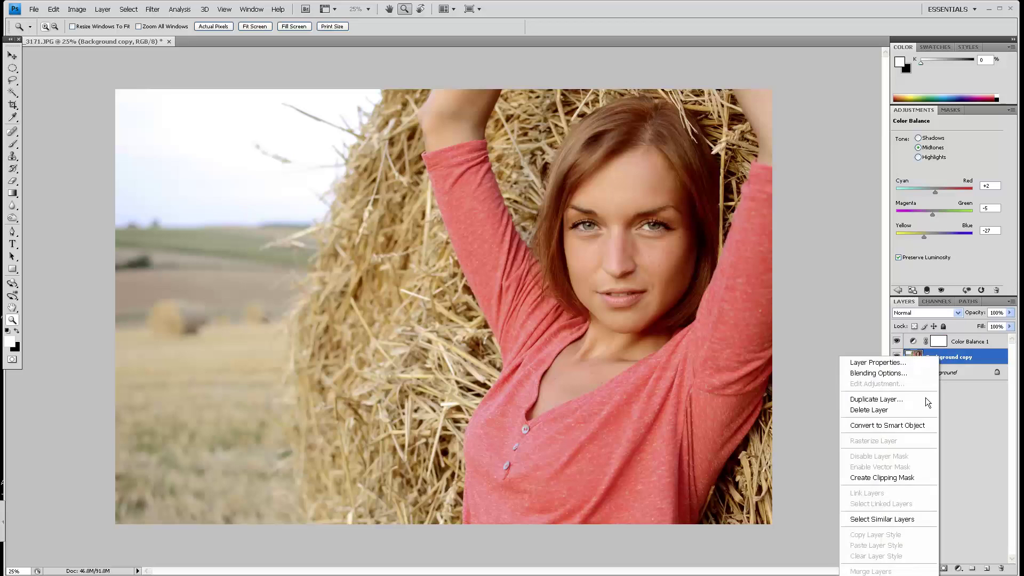
left_click(906, 513)
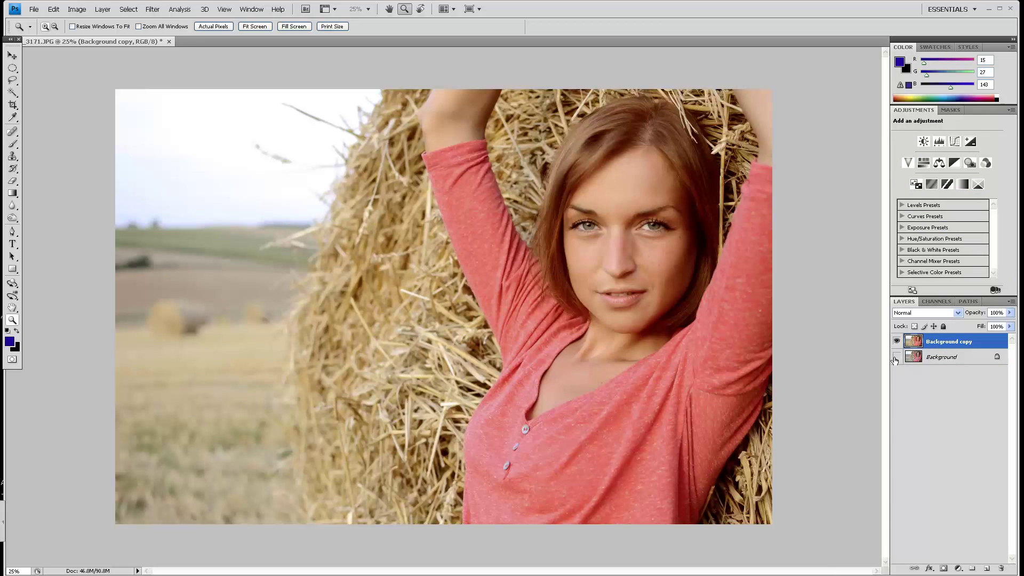
Toggle layer visibility to compare the warmed copy against the original hay-bale shot.
left_click(897, 357)
left_click(897, 342)
left_click(896, 342)
left_click(896, 342)
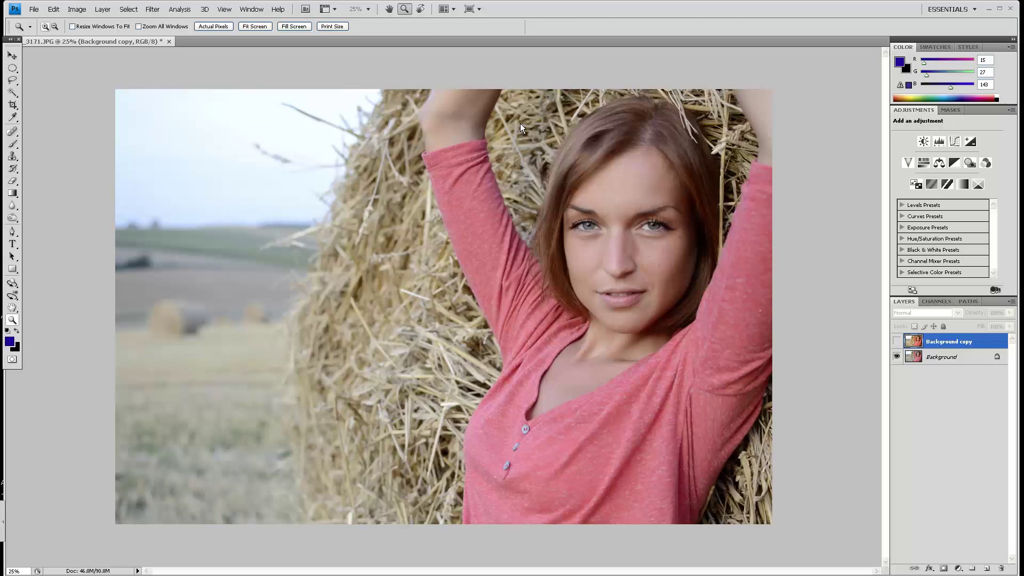
left_click(897, 342)
left_click_drag(523, 147, 693, 325)
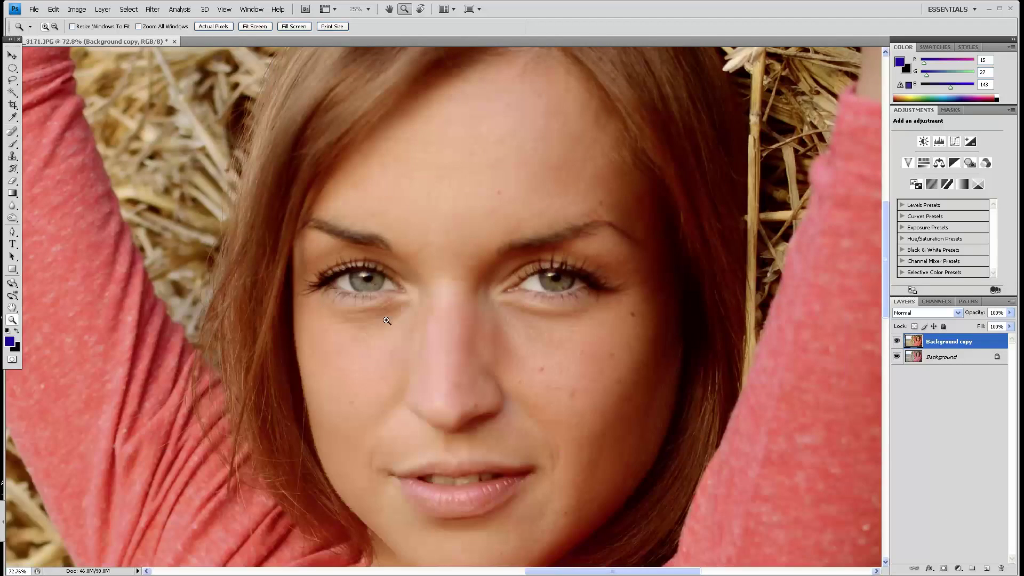
left_click_drag(321, 304, 723, 260)
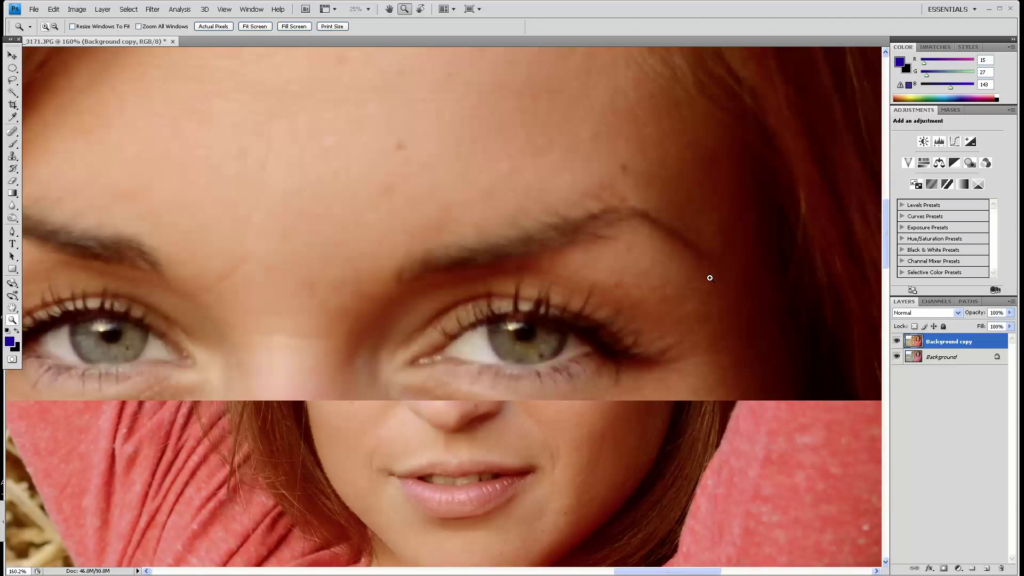
left_click_drag(506, 343, 660, 279)
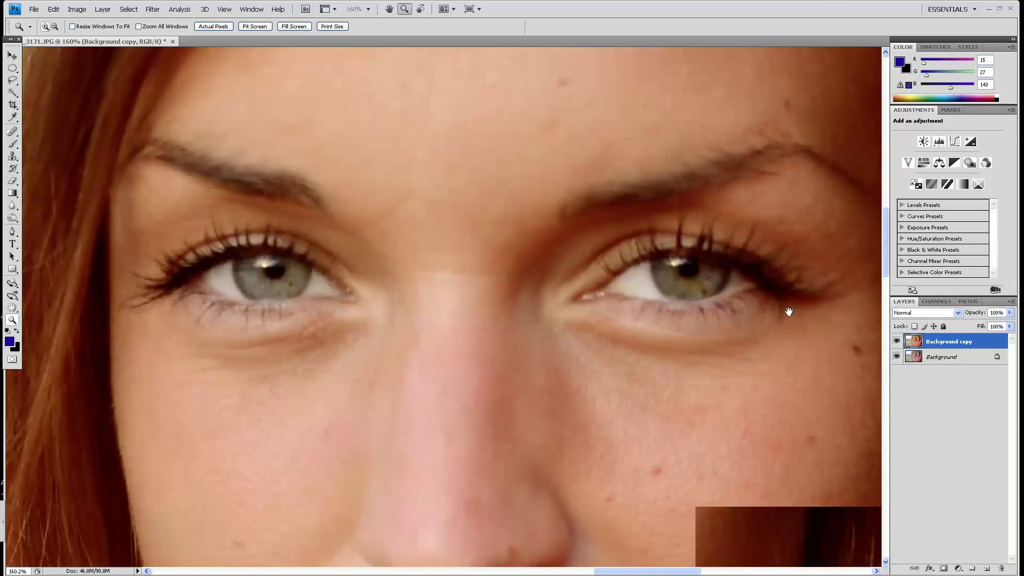
left_click(897, 342)
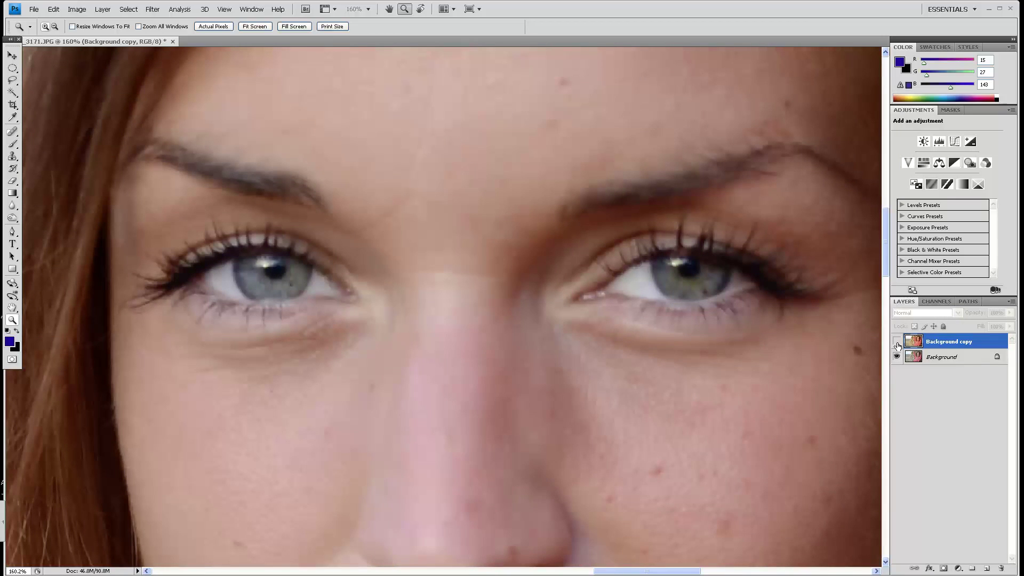
left_click(896, 342)
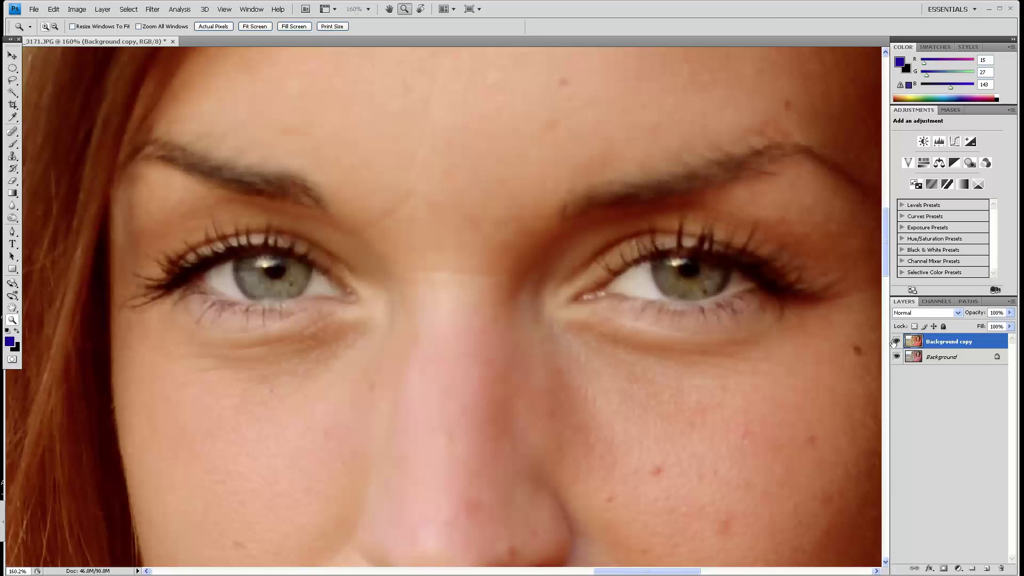
left_click(608, 320, "alt")
left_click(608, 320, "alt")
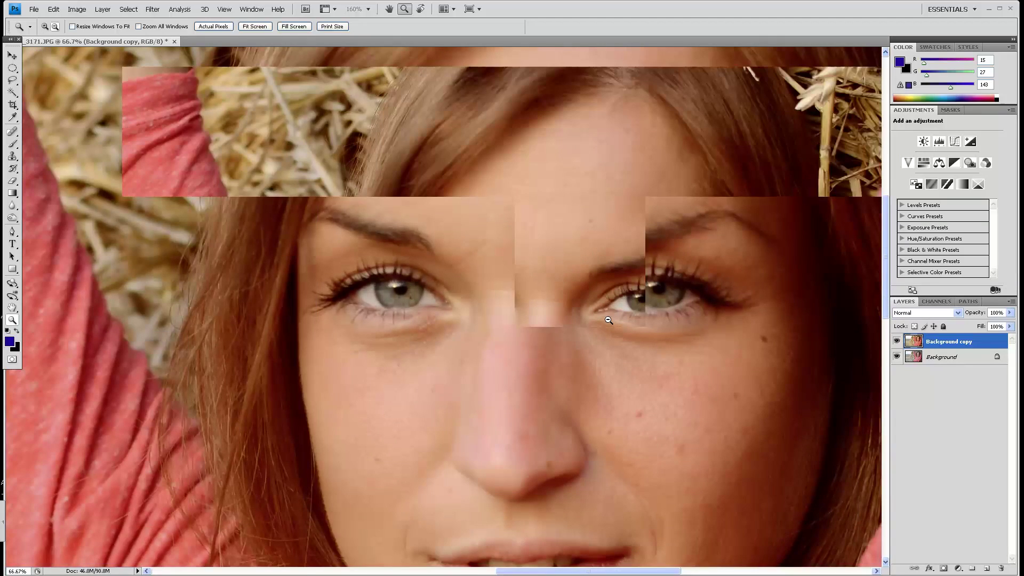
left_click(608, 320, "alt")
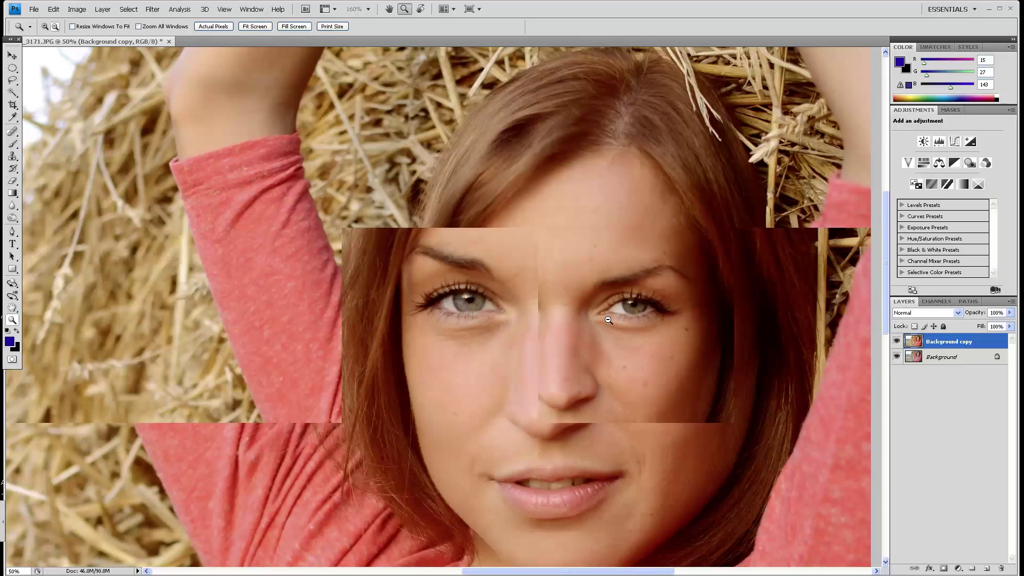
left_click(608, 320, "alt")
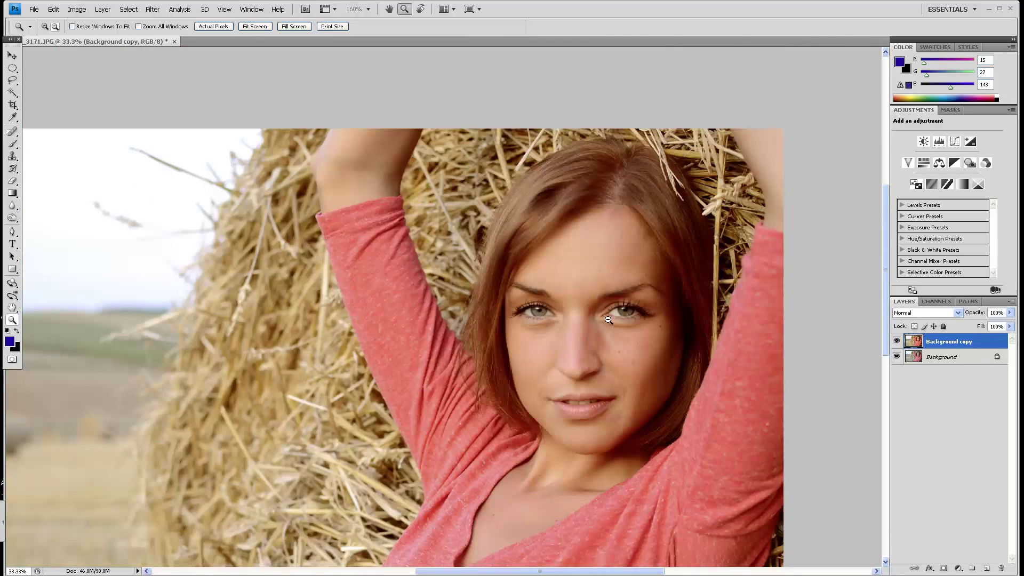